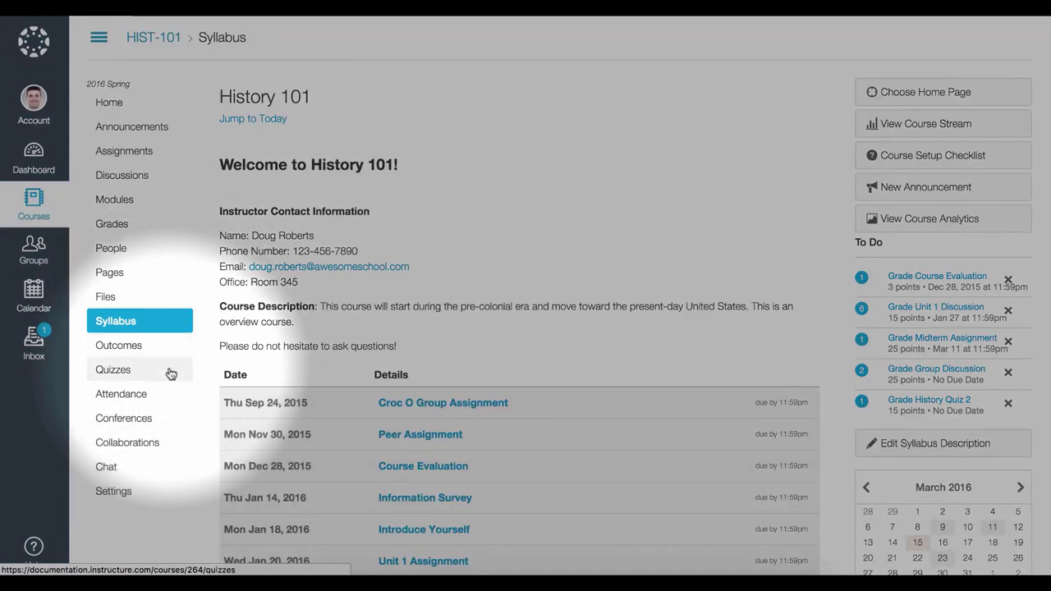
Go to HIST-101's Quizzes page and create a new quiz
click(169, 370)
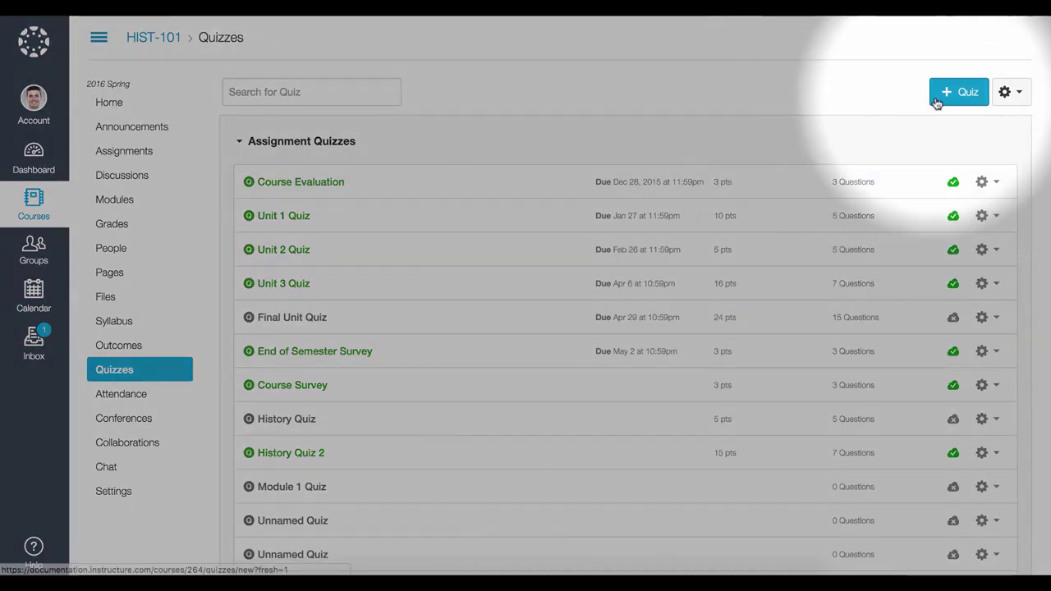
click(937, 94)
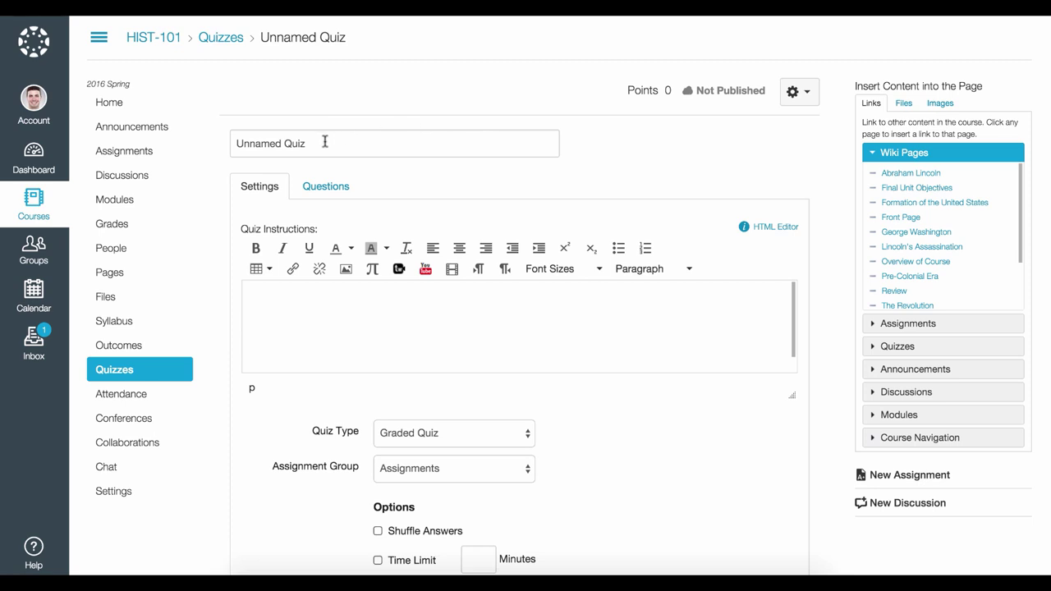
Retitle the quiz 'Module 1 Quiz' and paste instructions with 'Module 1.' bolded and a blank line above
drag(317, 144, 221, 144)
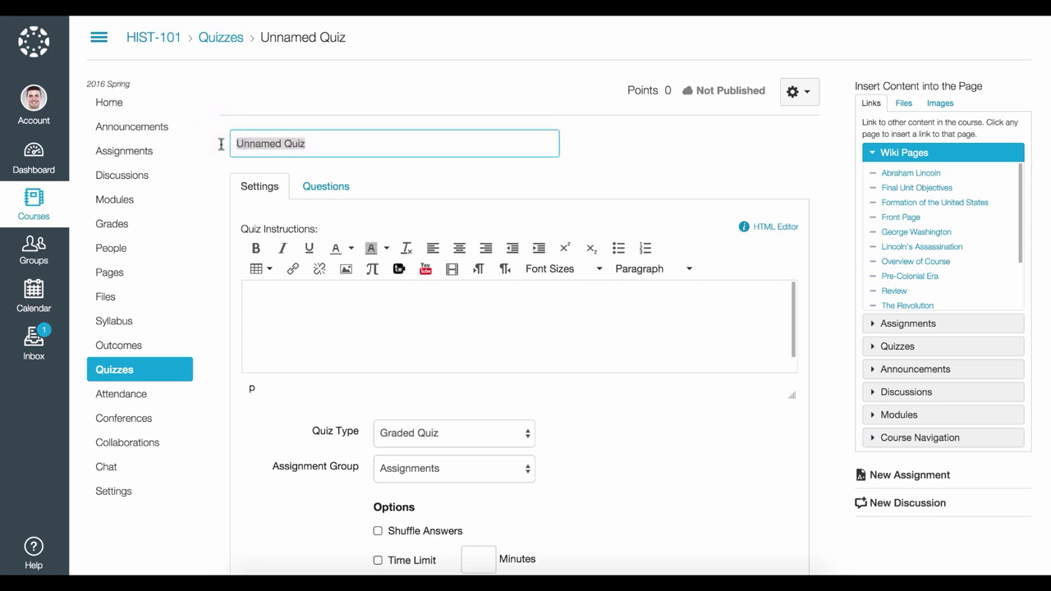
text(Module 1 Quiz)
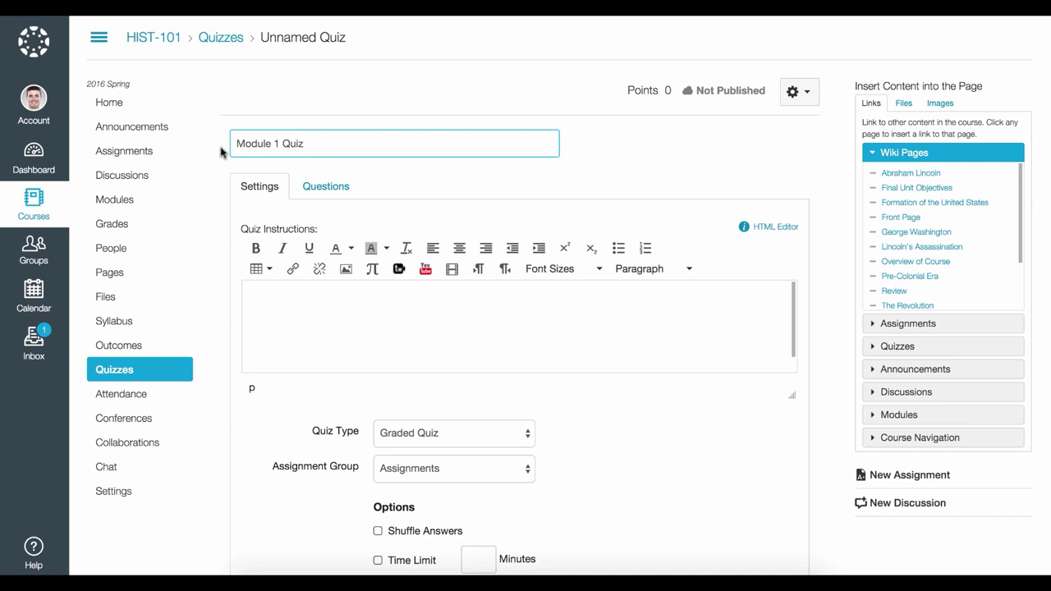
click(253, 289)
text(This quiz covers all of Module 1. You will only see one question at a time and questions will be locked once answered. You will also have 60 minutes to complete this quiz using your 1-page notes, if needed. You are allowed two attempts to complete this quiz and the highest score will be kept. To begin the quiz, use the access code hist101. Good luck!)
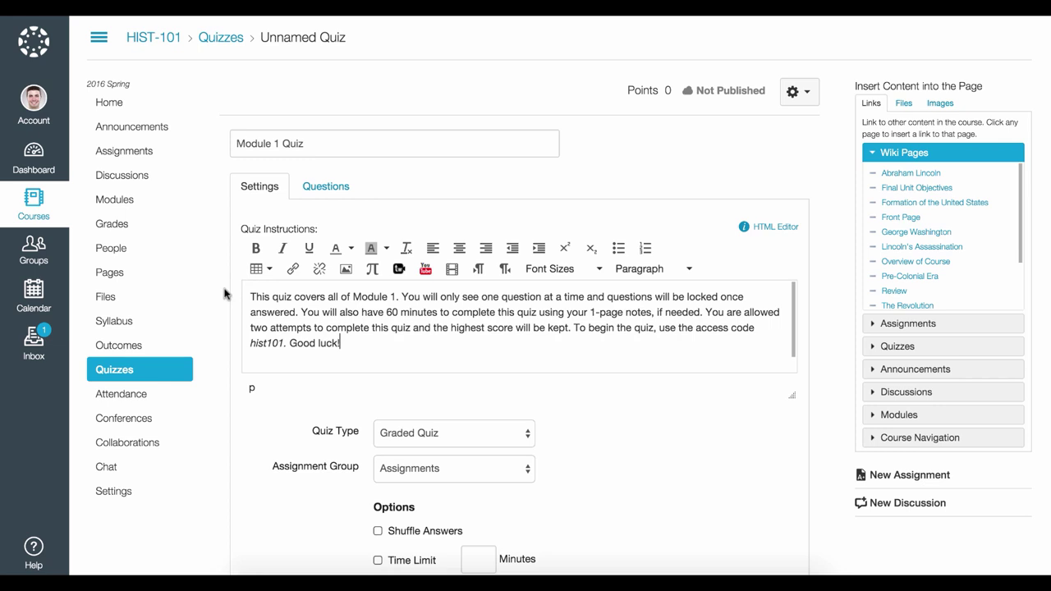
drag(353, 297, 397, 297)
click(256, 248)
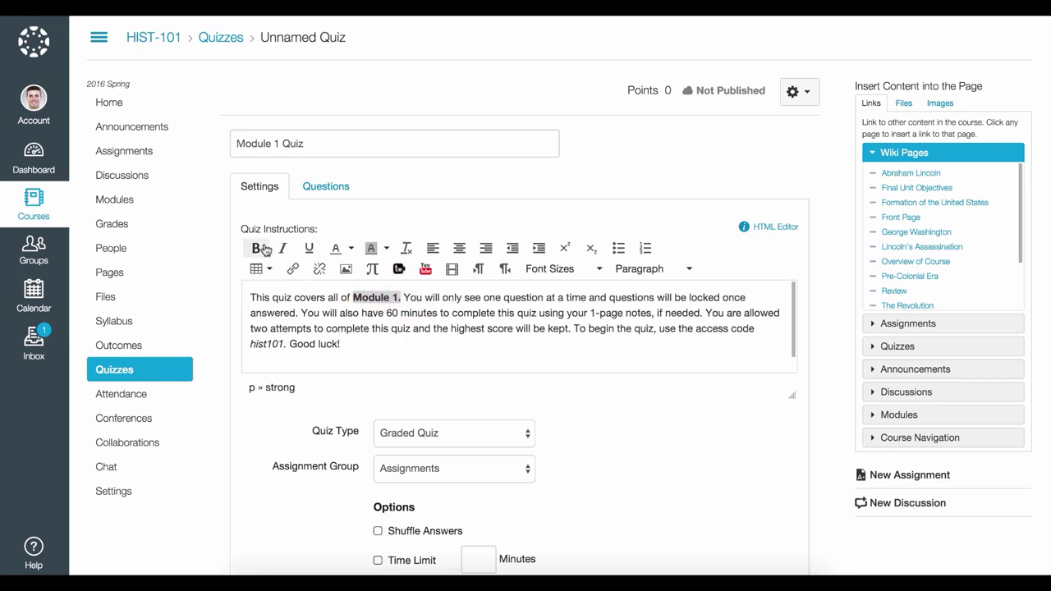
click(250, 297)
key(Return)
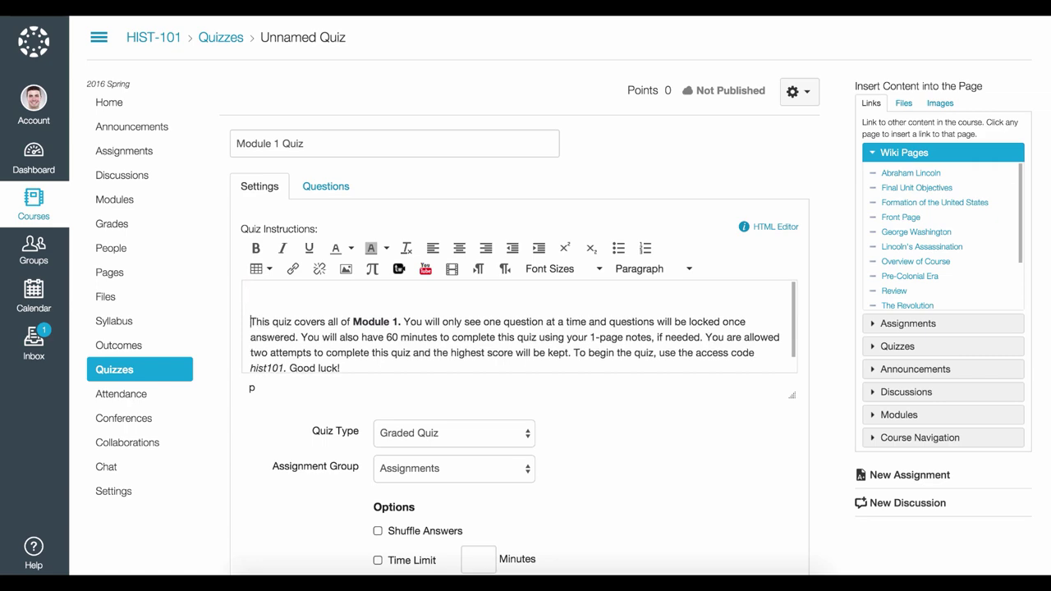
Insert history-998337_960_720.jpg from Course files at the top of the instructions
click(346, 268)
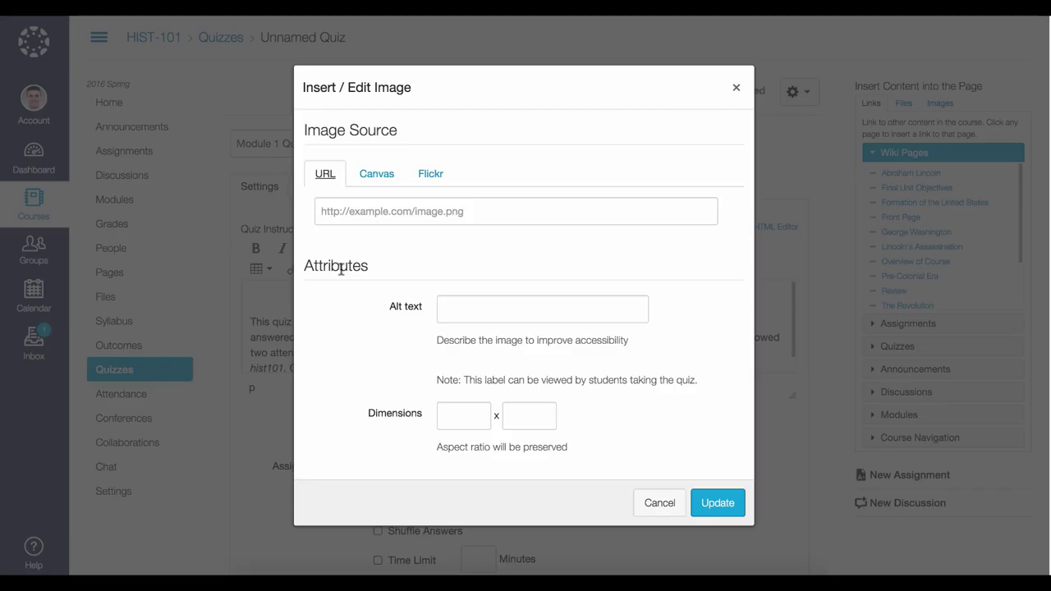
click(376, 174)
click(367, 205)
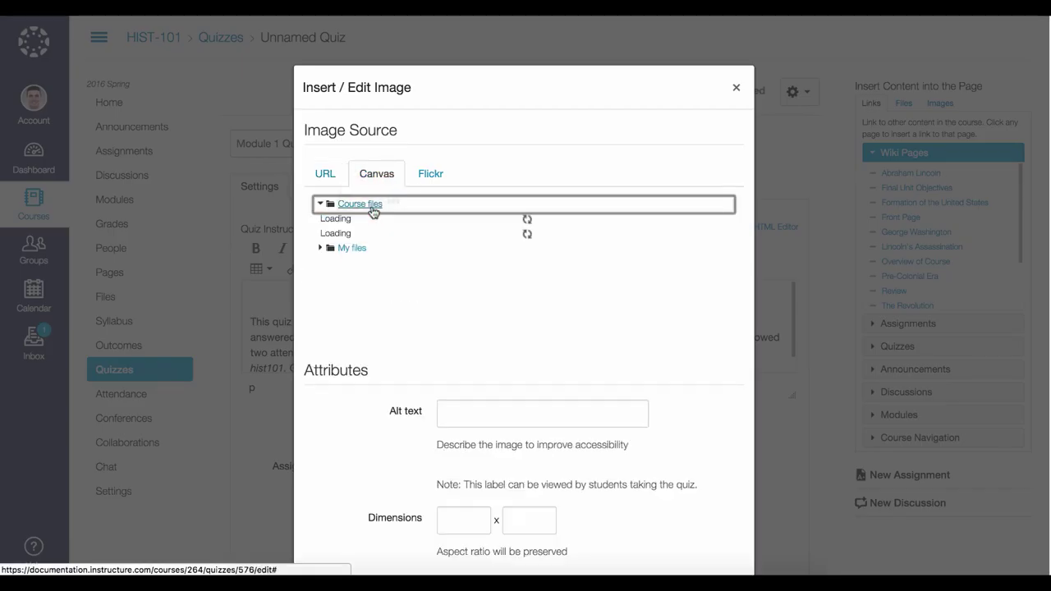
click(384, 266)
scroll(635, 460, down, 3)
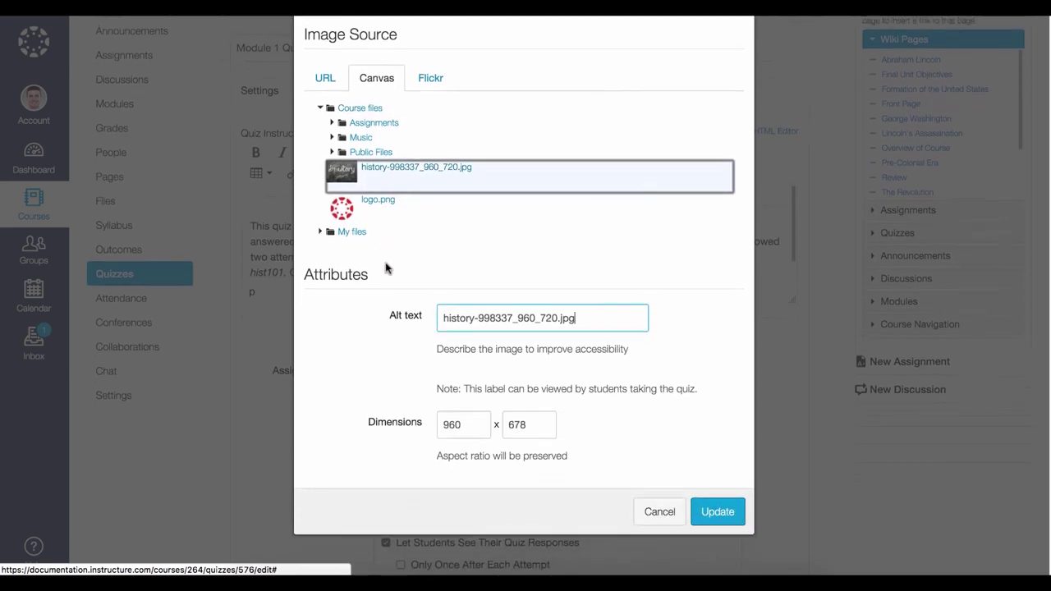
click(704, 503)
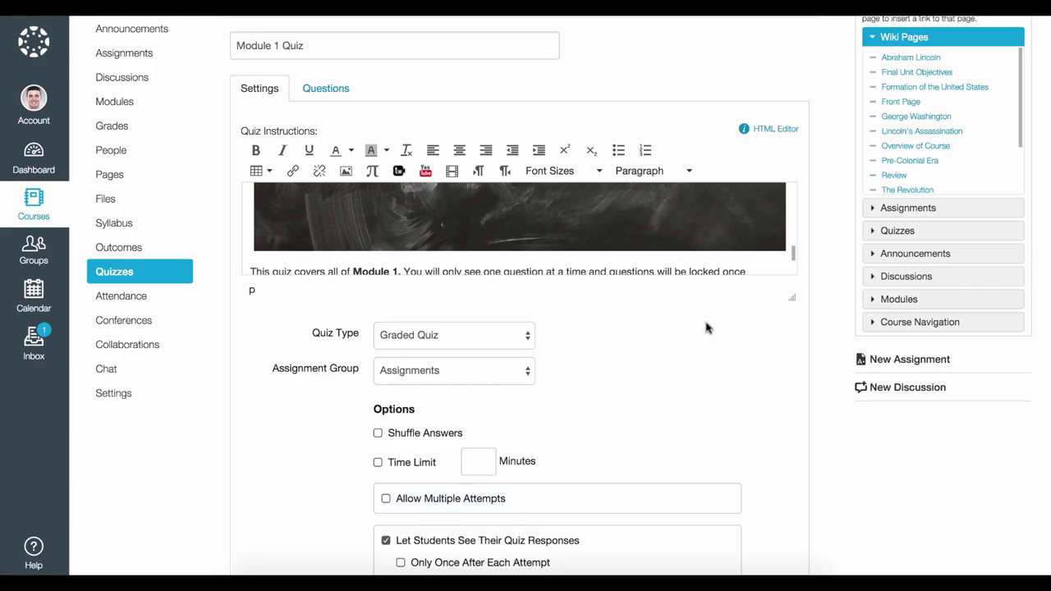
scroll(545, 273, down, 3)
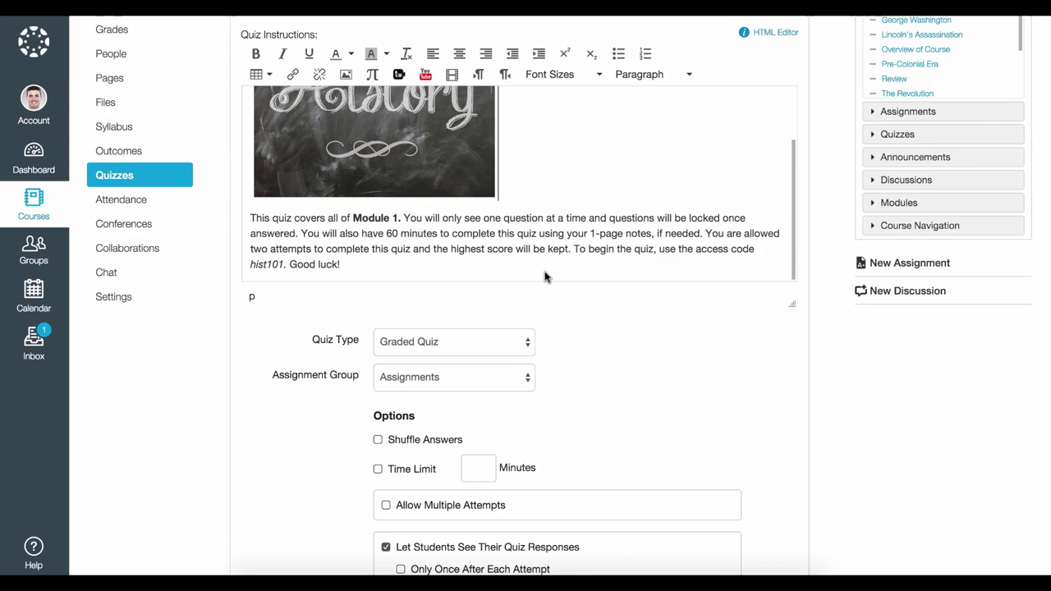
scroll(544, 276, down, 5)
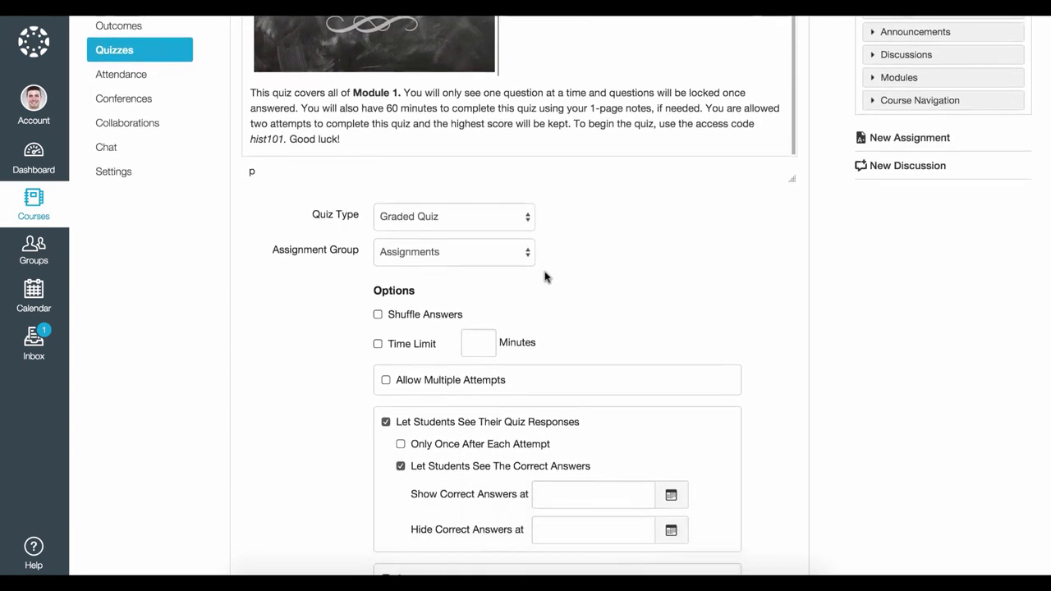
scroll(544, 277, down, 4)
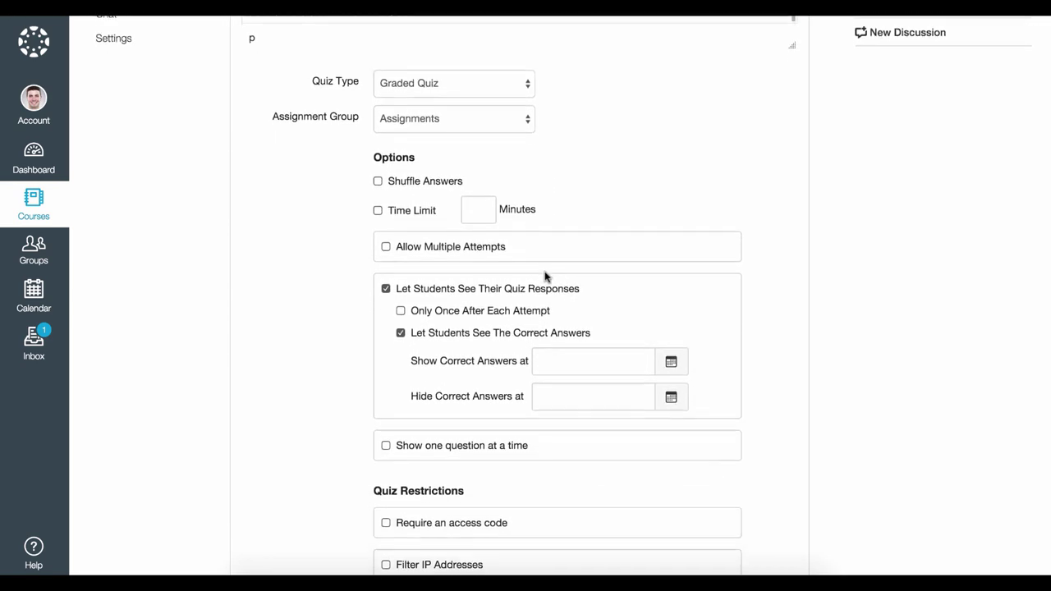
scroll(544, 275, down, 1)
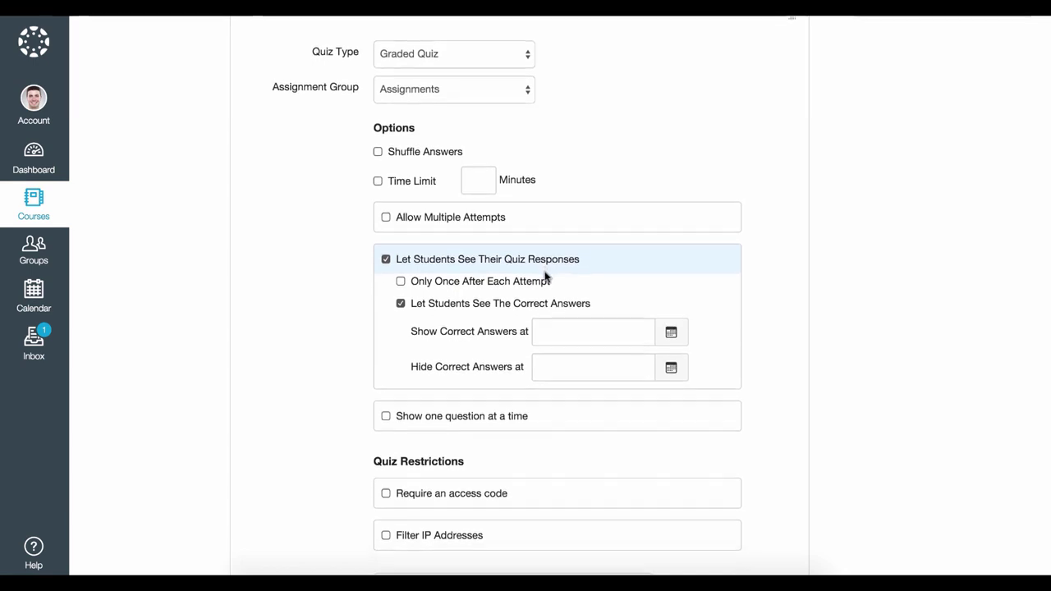
Open the Quiz Type dropdown to see the available quiz types
click(526, 53)
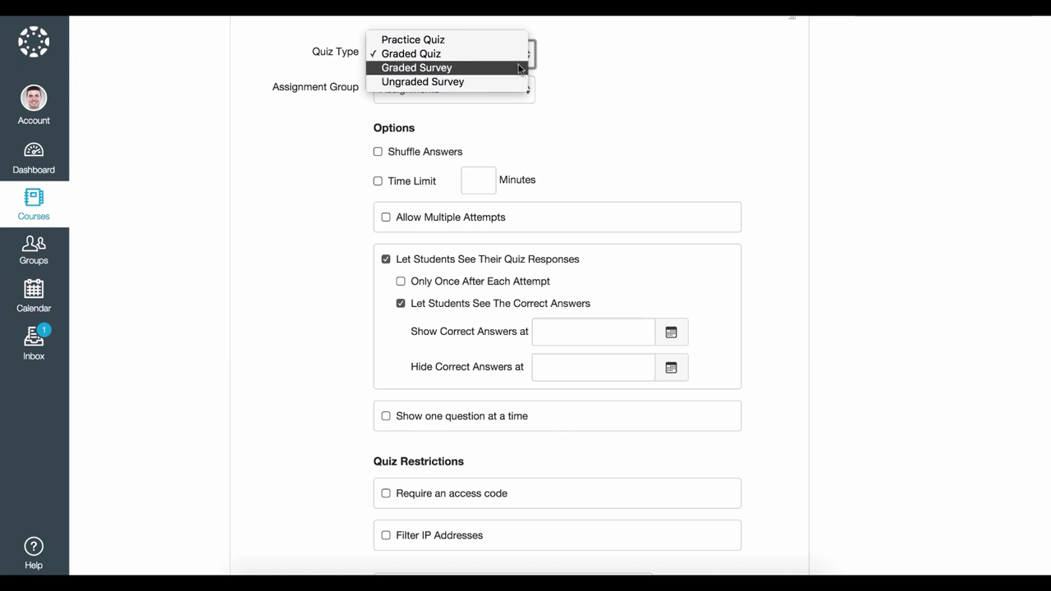
Keep the quiz as a Graded Quiz in the Quizzes assignment group
click(519, 56)
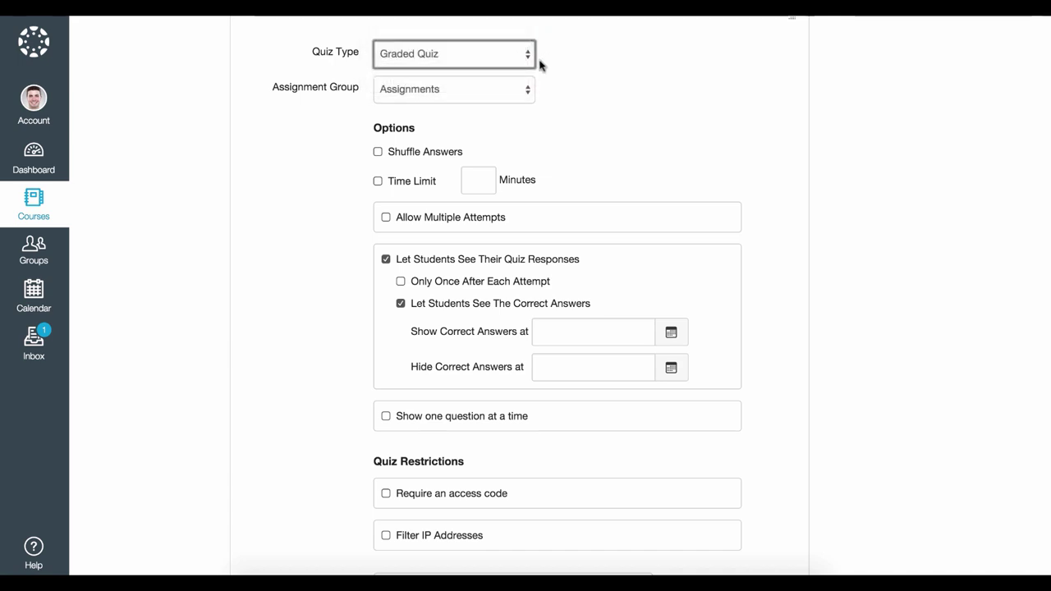
click(526, 95)
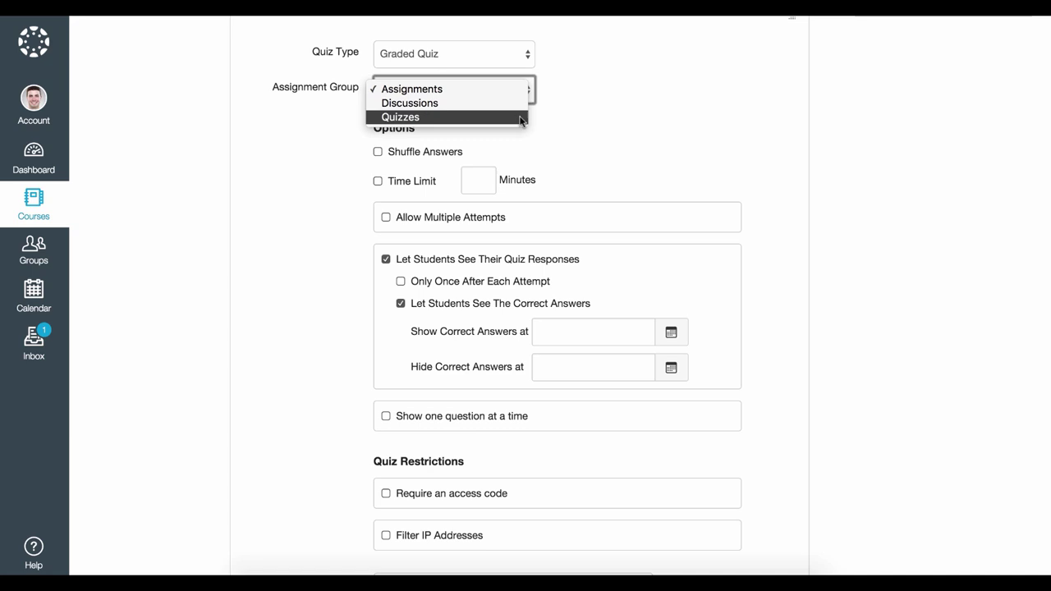
click(520, 117)
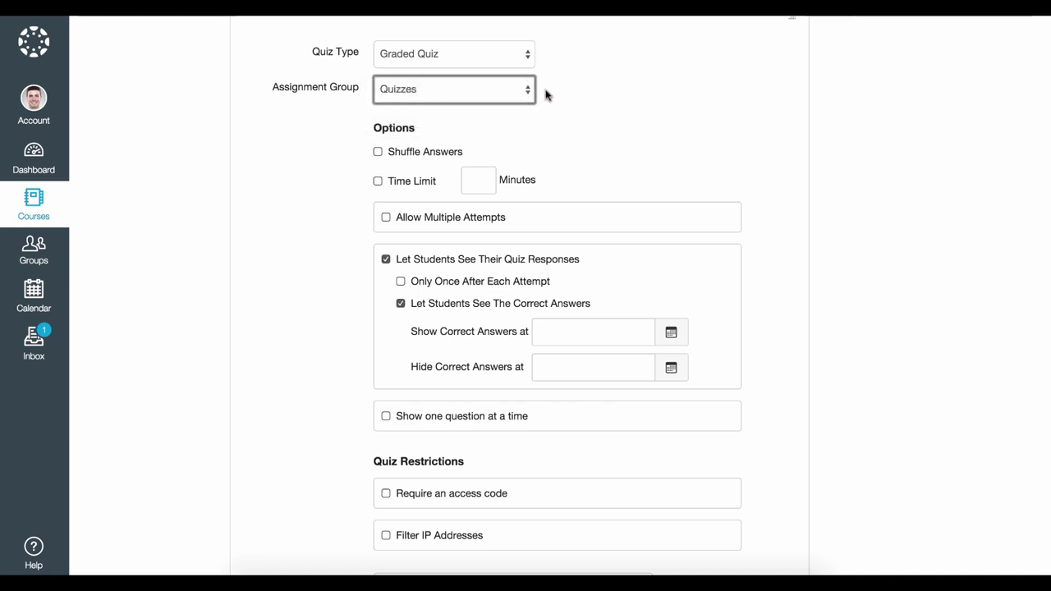
Turn on Shuffle Answers and a 60-minute time limit
scroll(546, 95, down, 2)
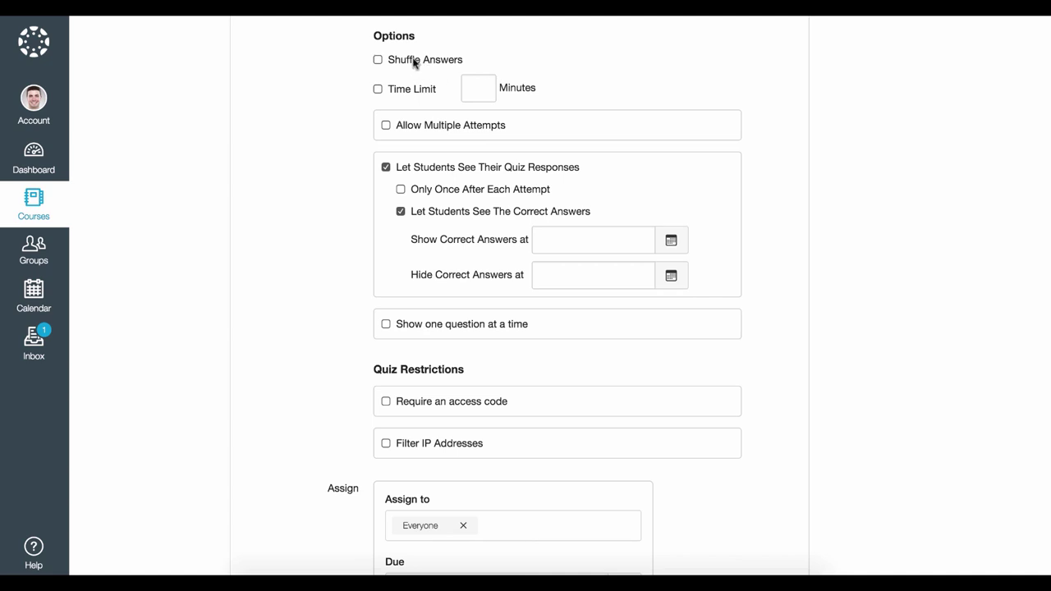
click(378, 60)
click(378, 91)
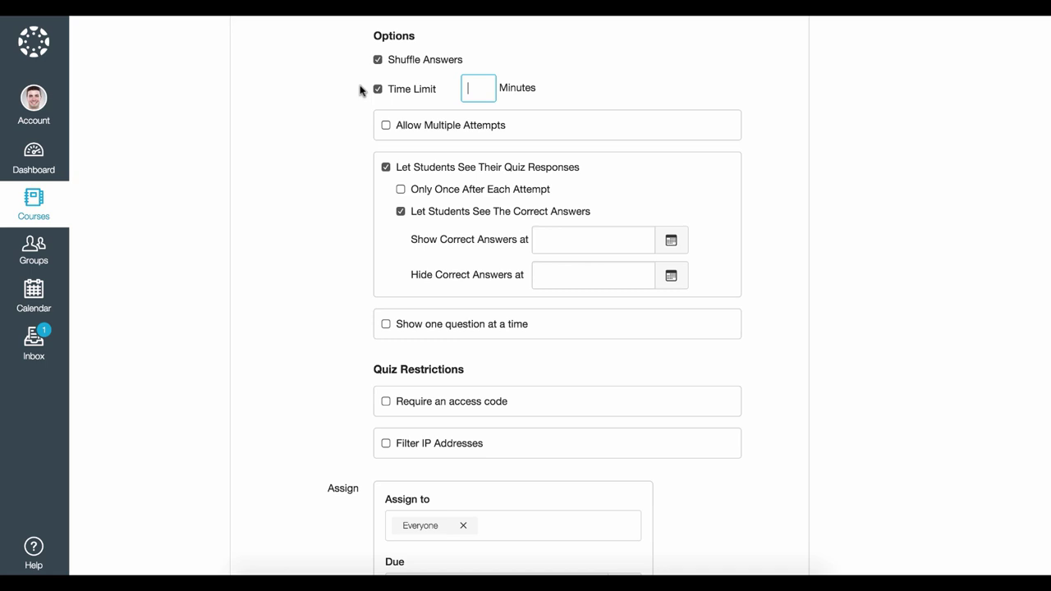
text(60)
Allow multiple attempts, capped at 2, keeping the highest score
click(386, 126)
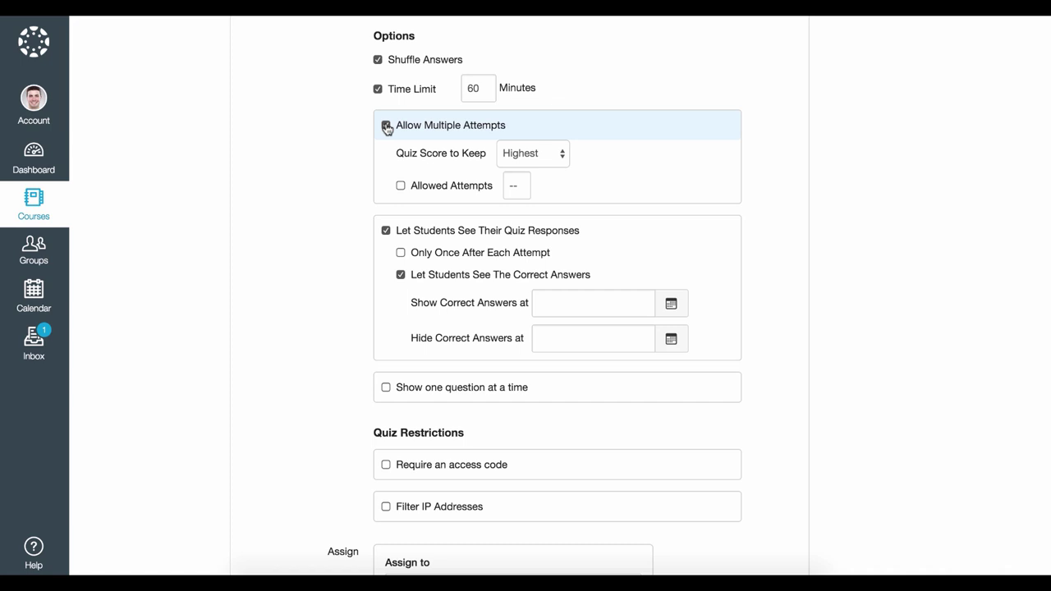
click(401, 187)
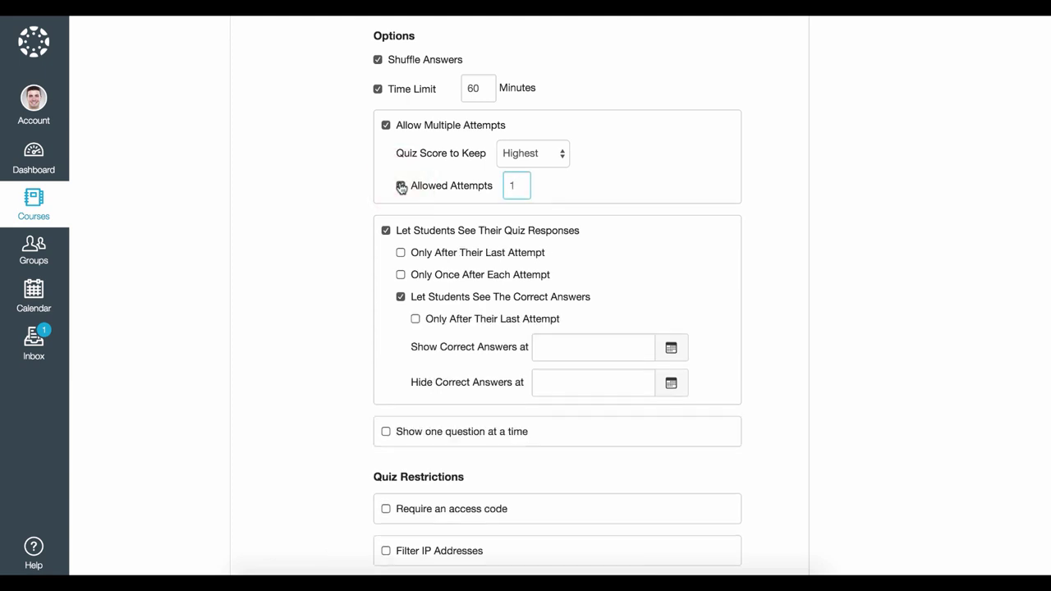
key(BackSpace)
text(2)
click(561, 155)
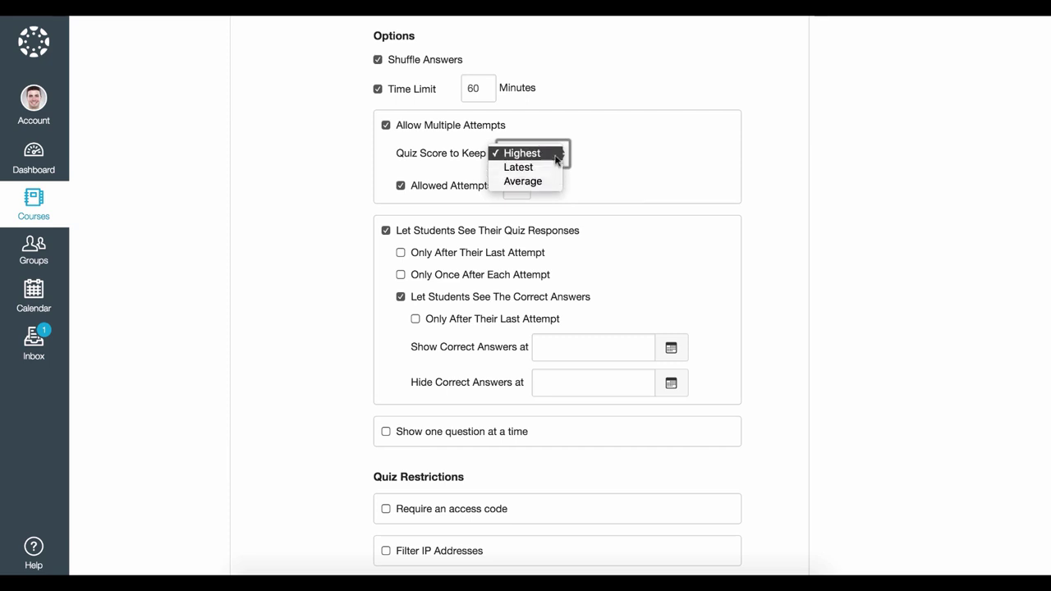
click(556, 154)
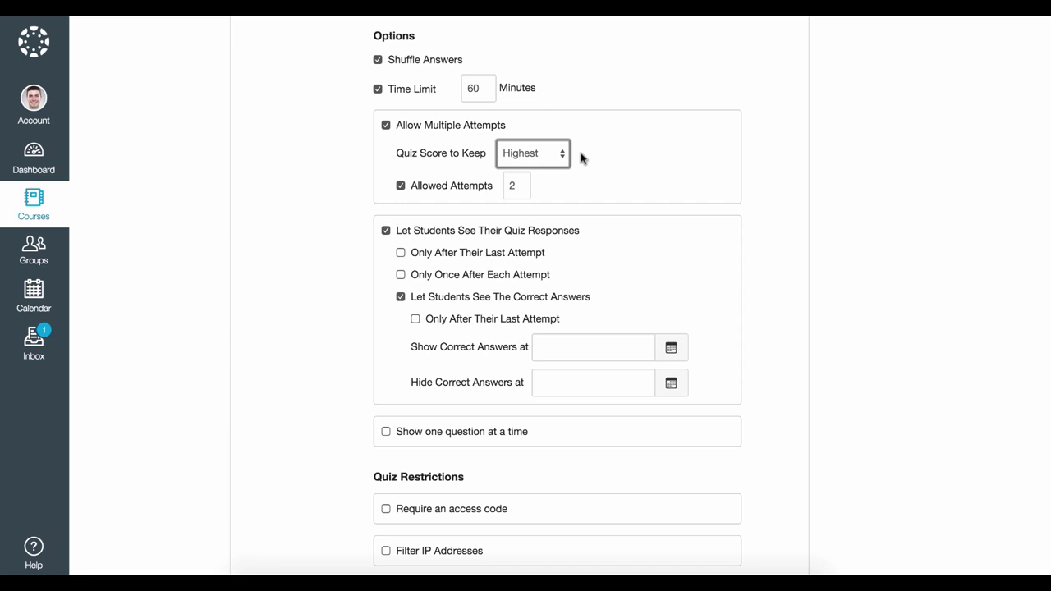
scroll(580, 158, down, 3)
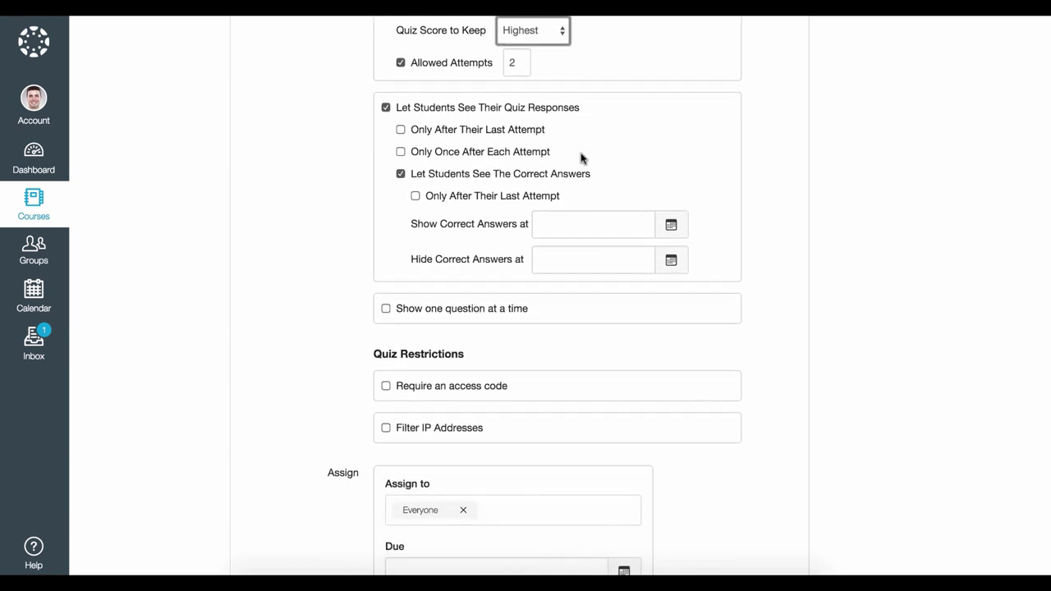
scroll(580, 157, down, 2)
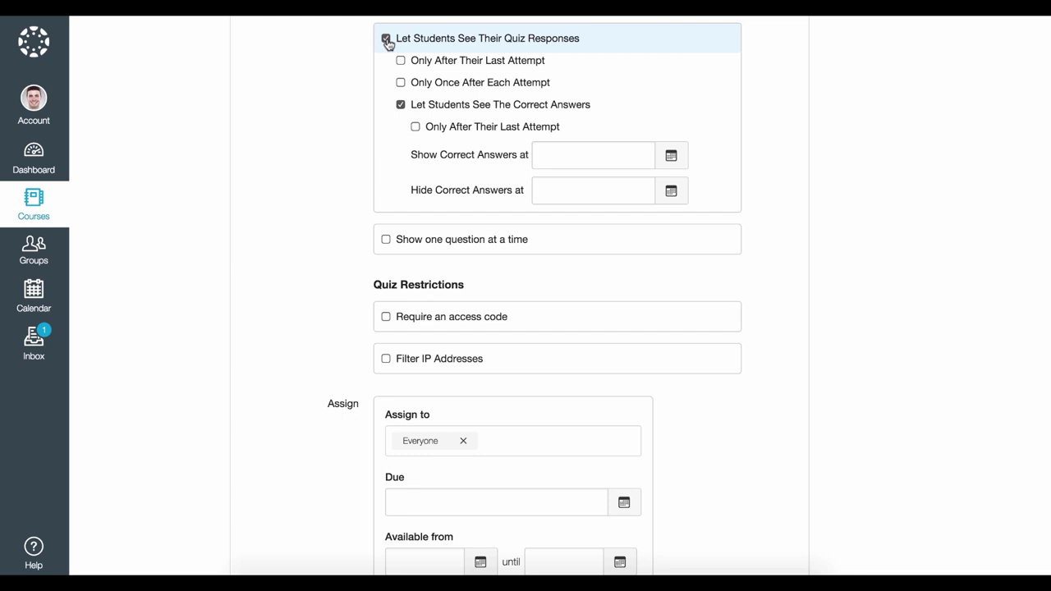
scroll(386, 46, up, 1)
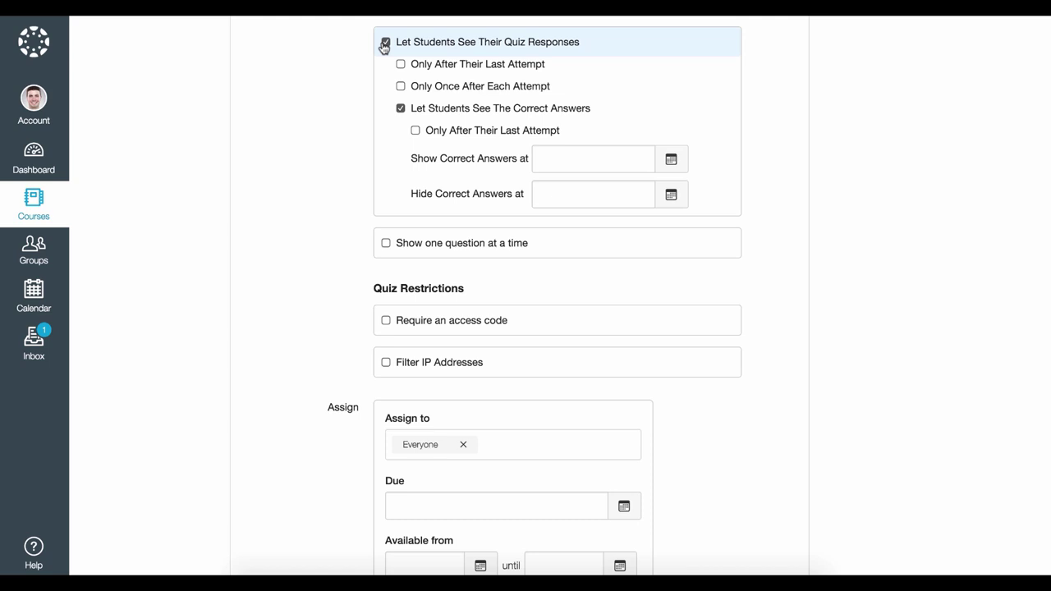
Show students correct answers from Mar 18, 2016, hiding them on Mar 25, 2016
click(401, 110)
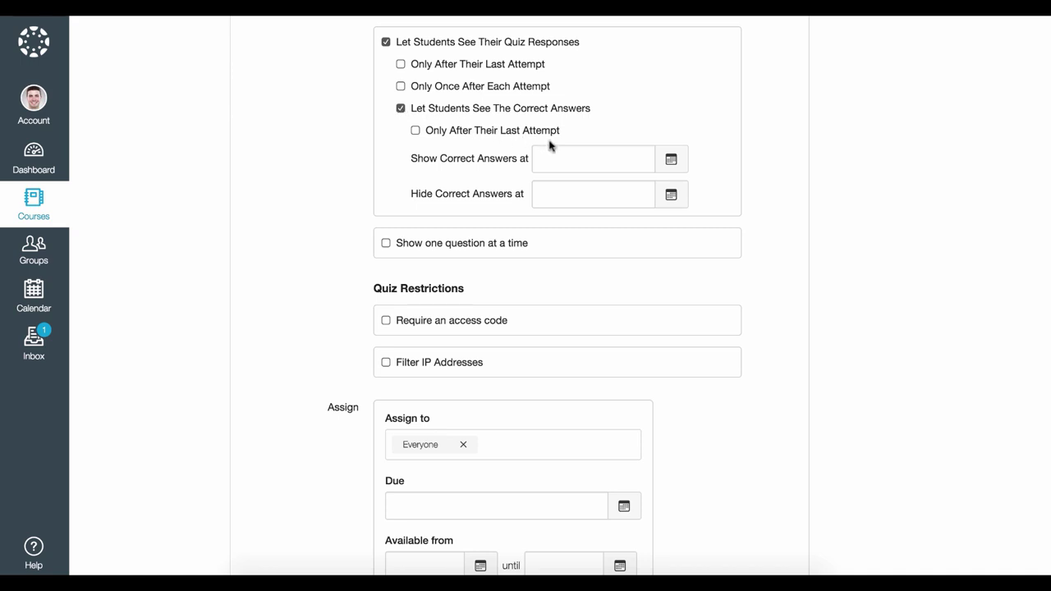
click(672, 163)
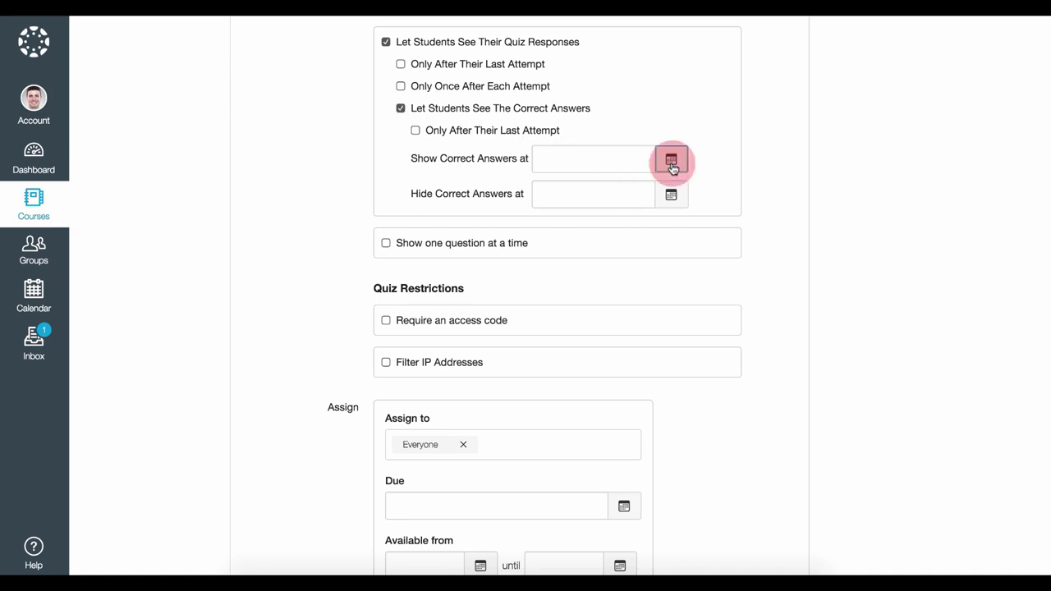
click(702, 165)
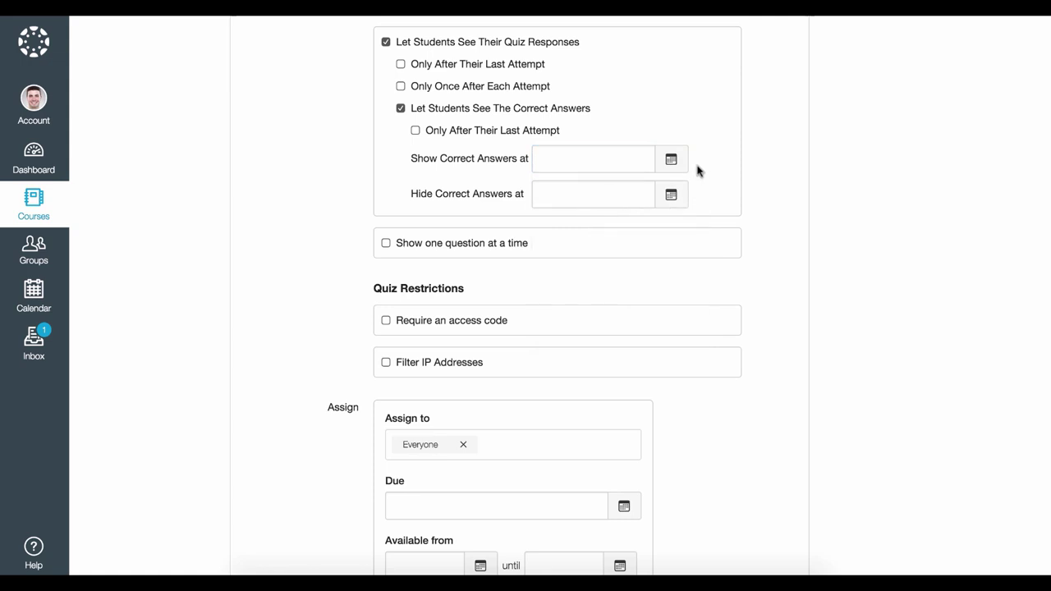
click(672, 196)
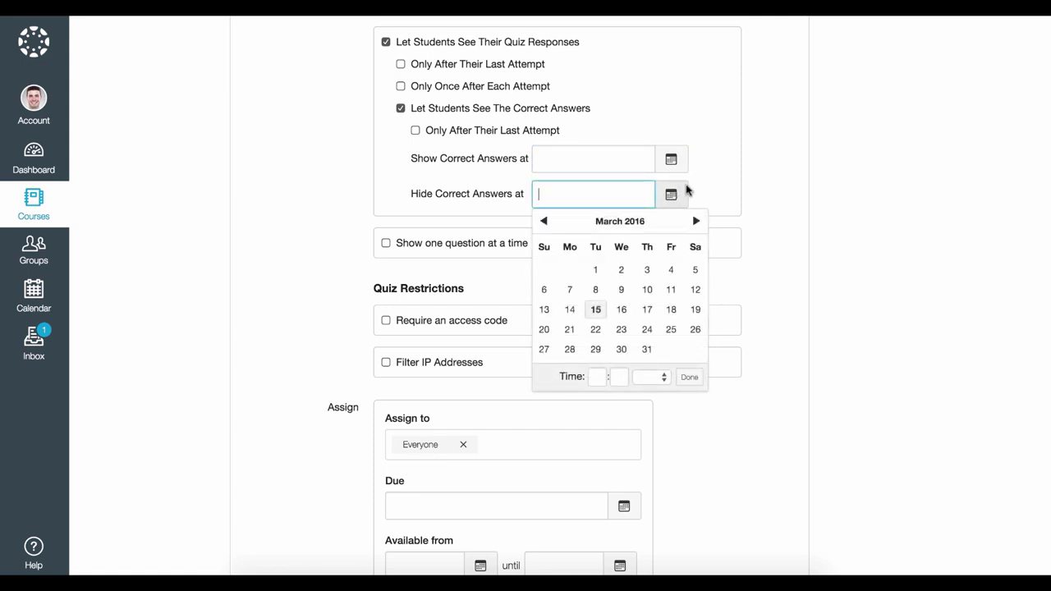
click(698, 188)
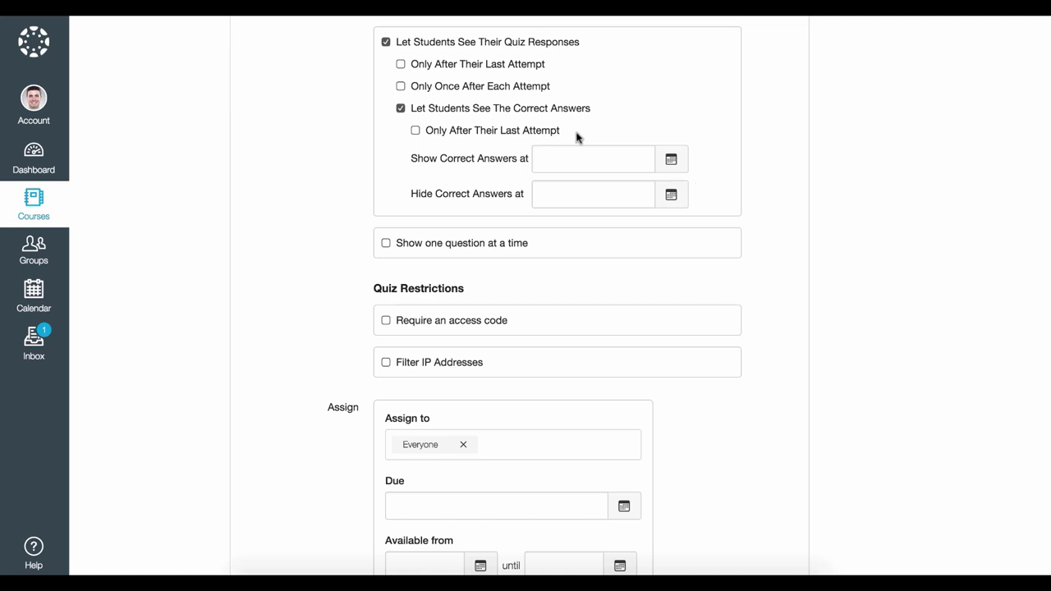
click(671, 161)
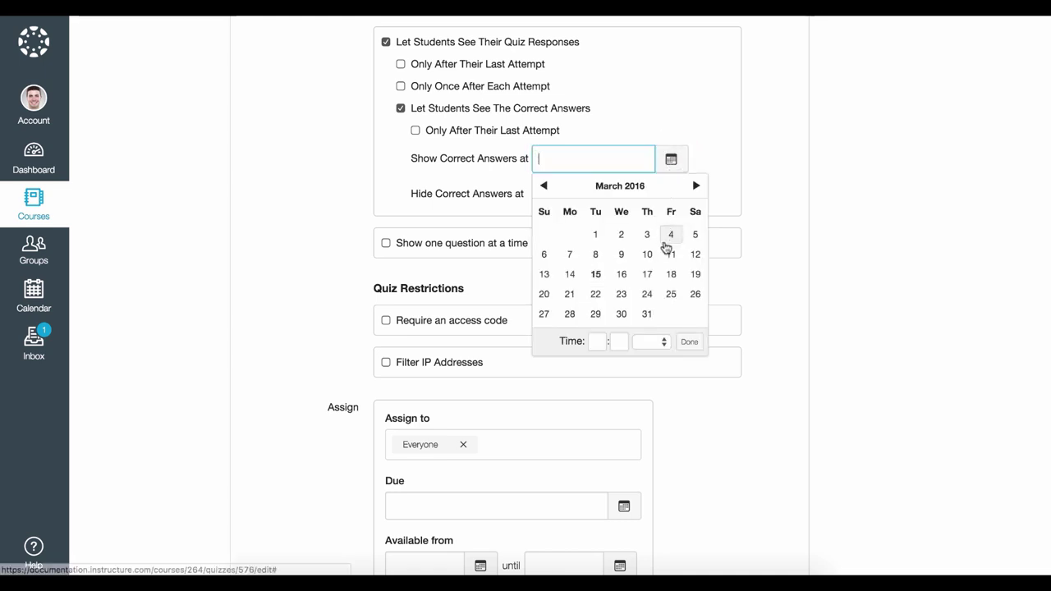
click(671, 274)
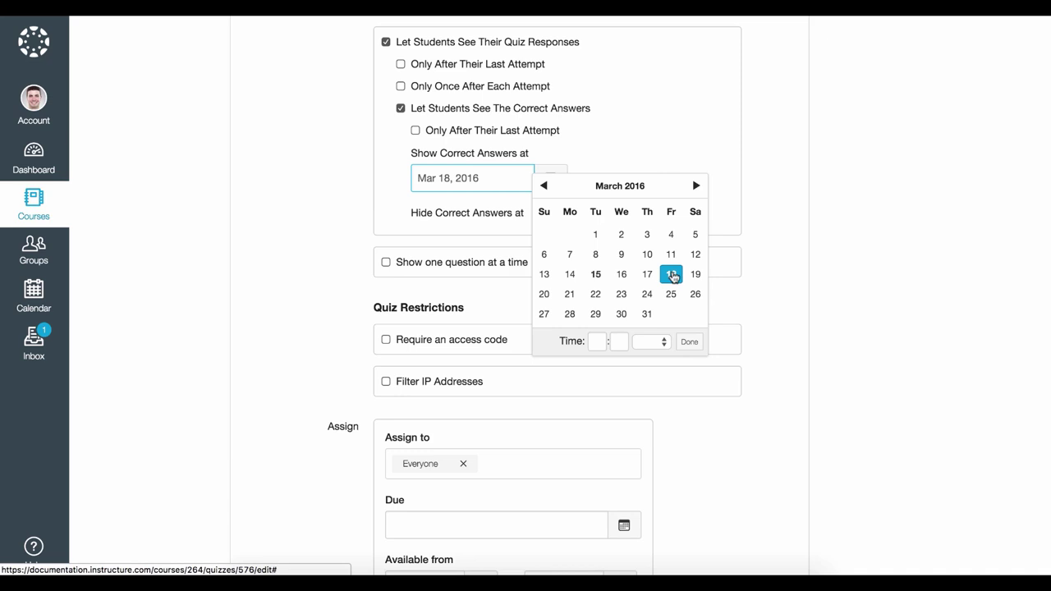
click(689, 341)
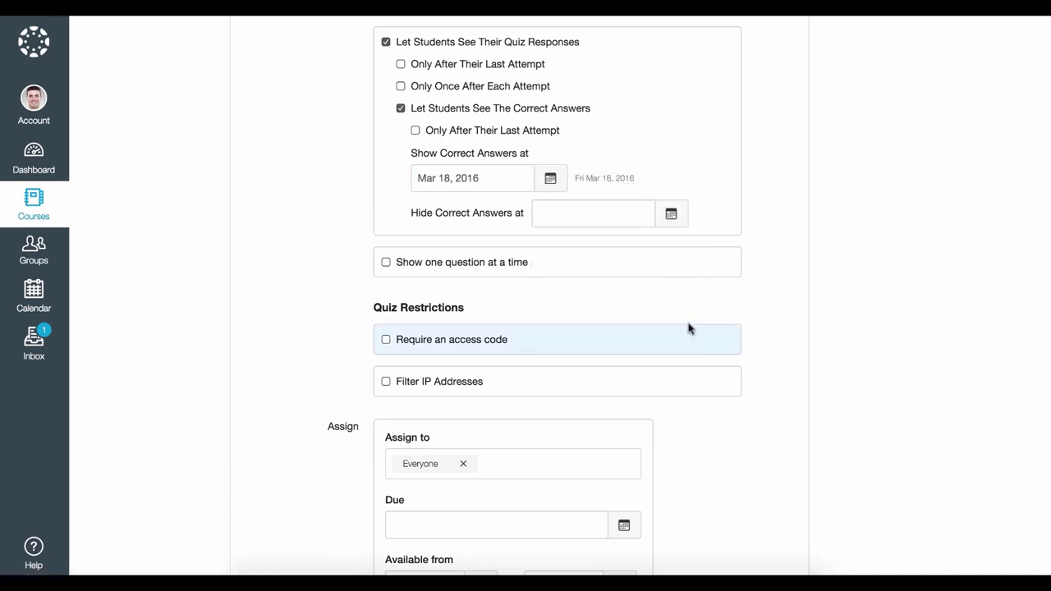
click(672, 214)
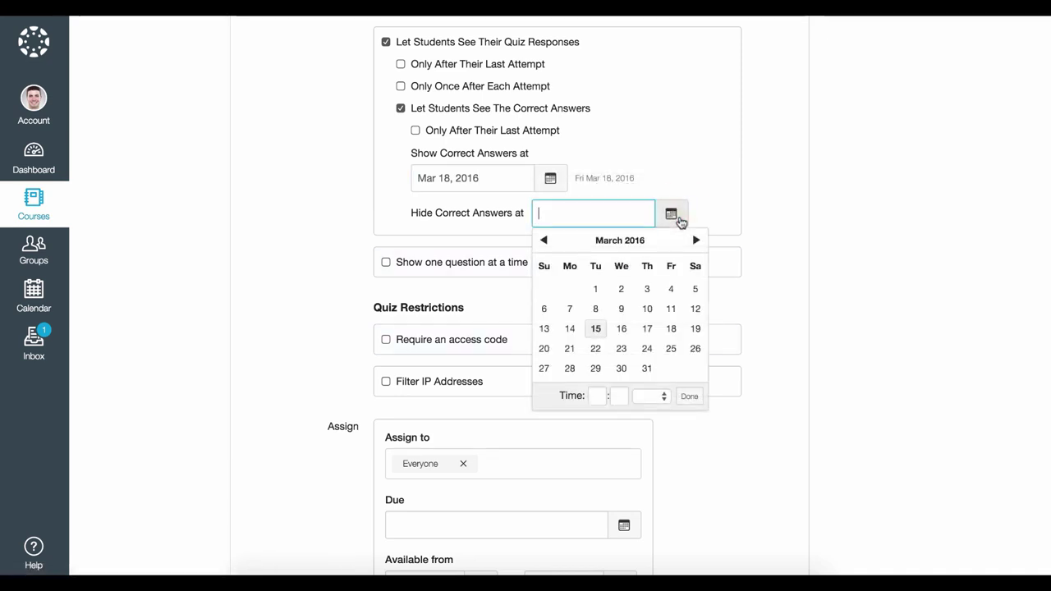
click(673, 348)
click(689, 396)
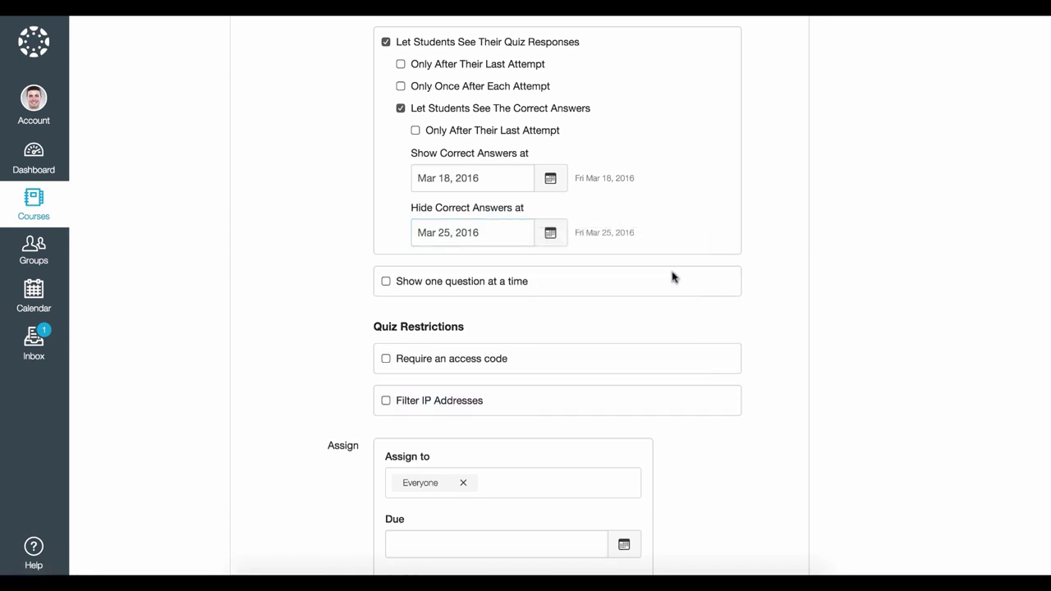
Enable Show one question at a time and Lock questions after answering
scroll(361, 283, down, 2)
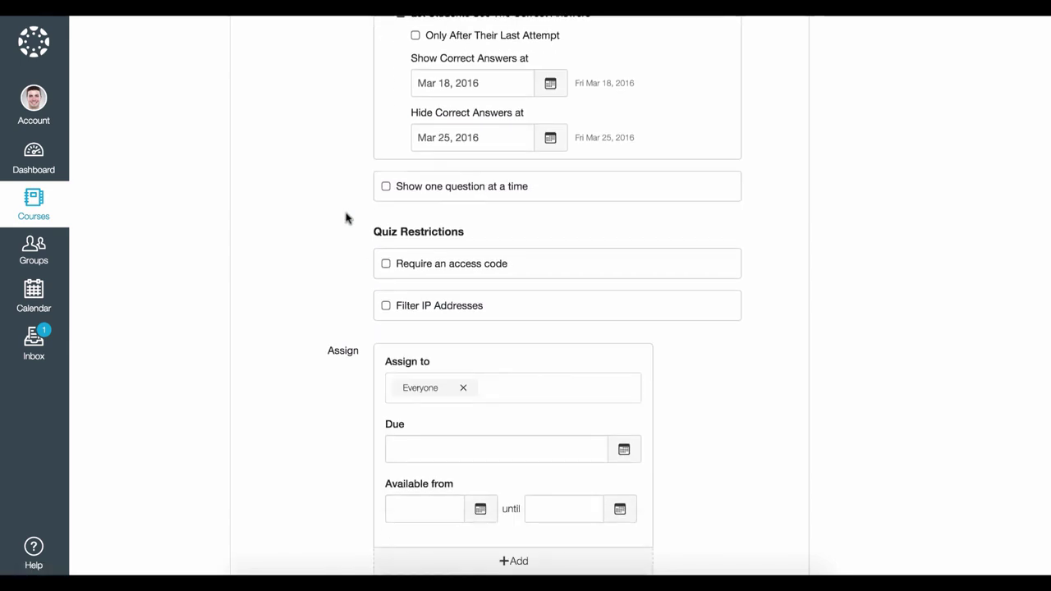
scroll(346, 218, down, 3)
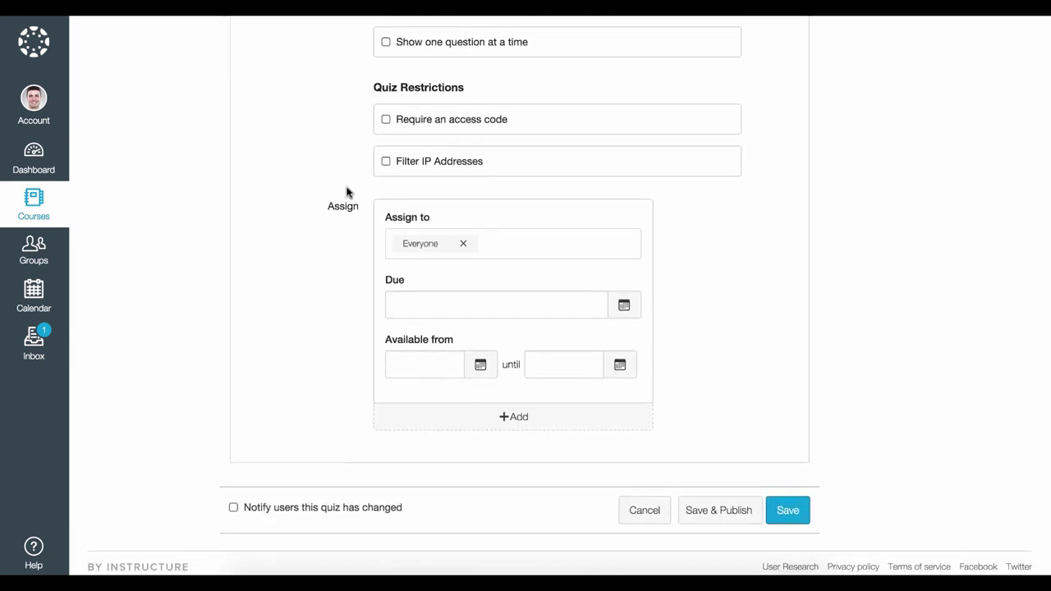
click(386, 43)
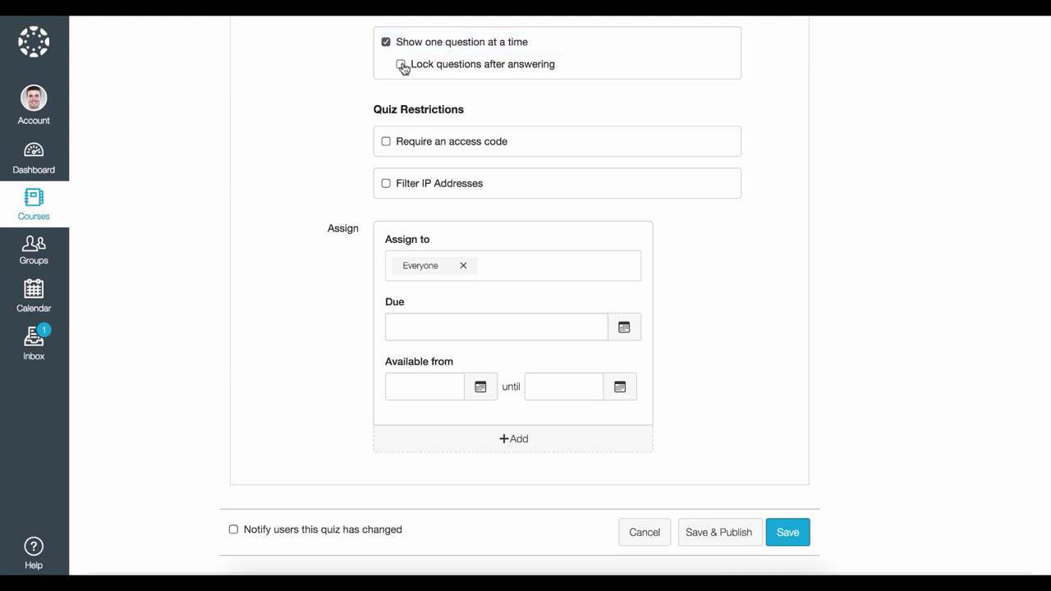
click(401, 65)
scroll(403, 68, down, 1)
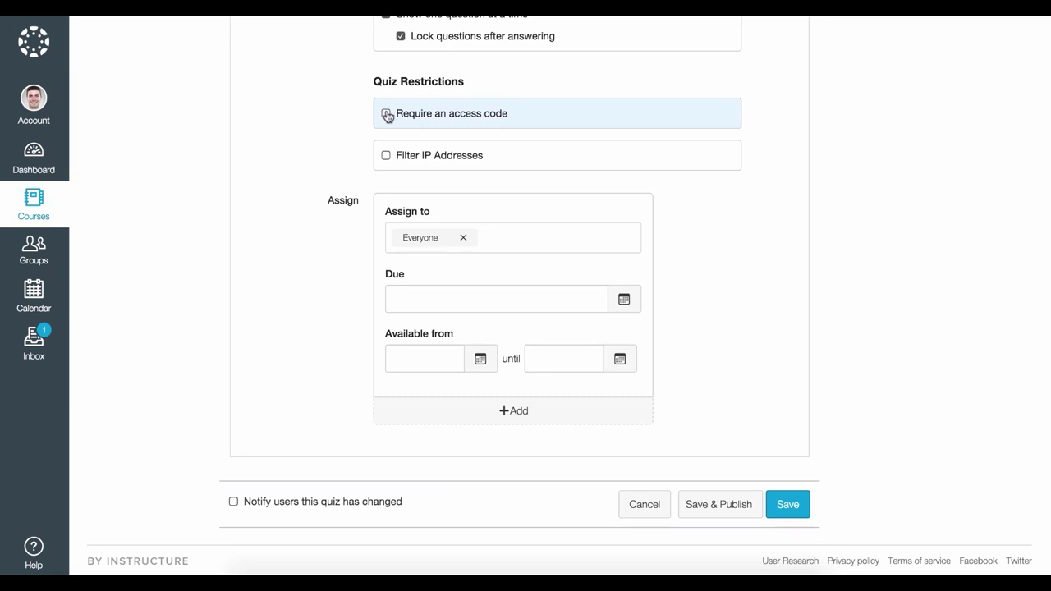
Turn on Require an access code and enter the quiz's access code
click(386, 114)
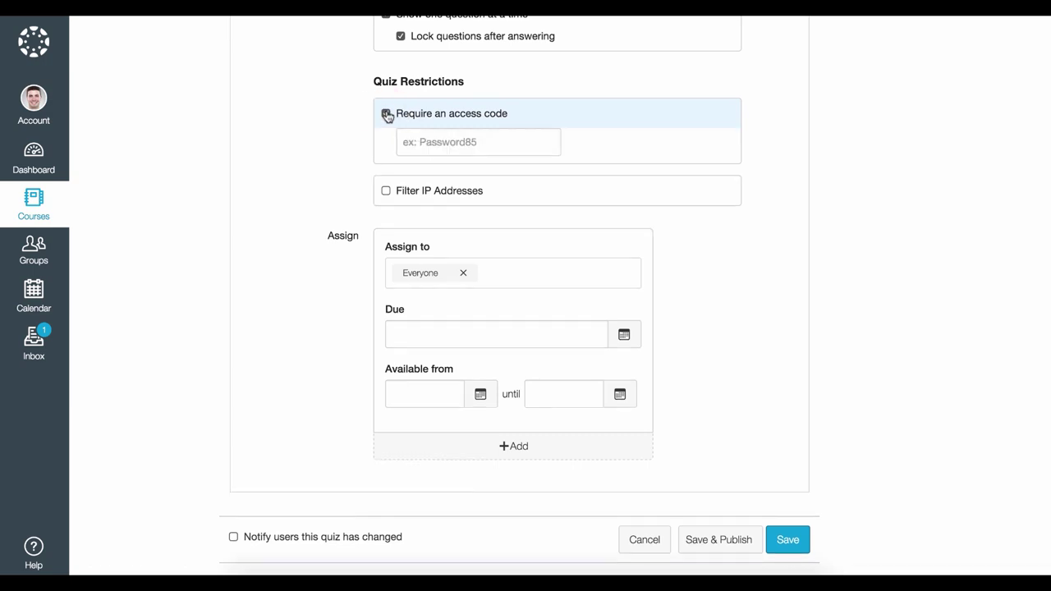
click(422, 142)
text(hist101)
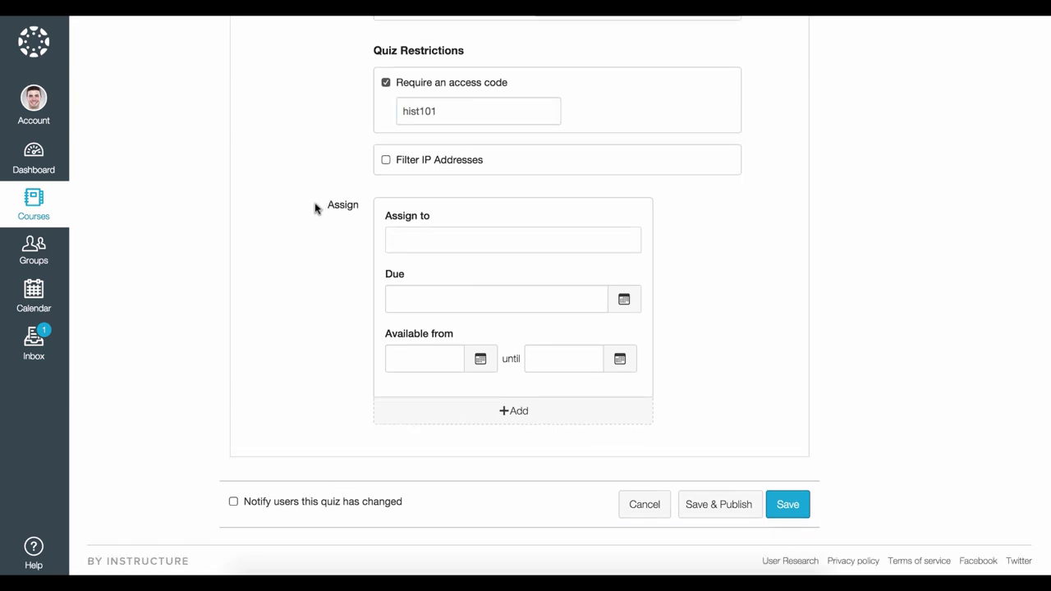
Assign the quiz to History 101 with a Mar 18, 11:59pm due date
click(404, 239)
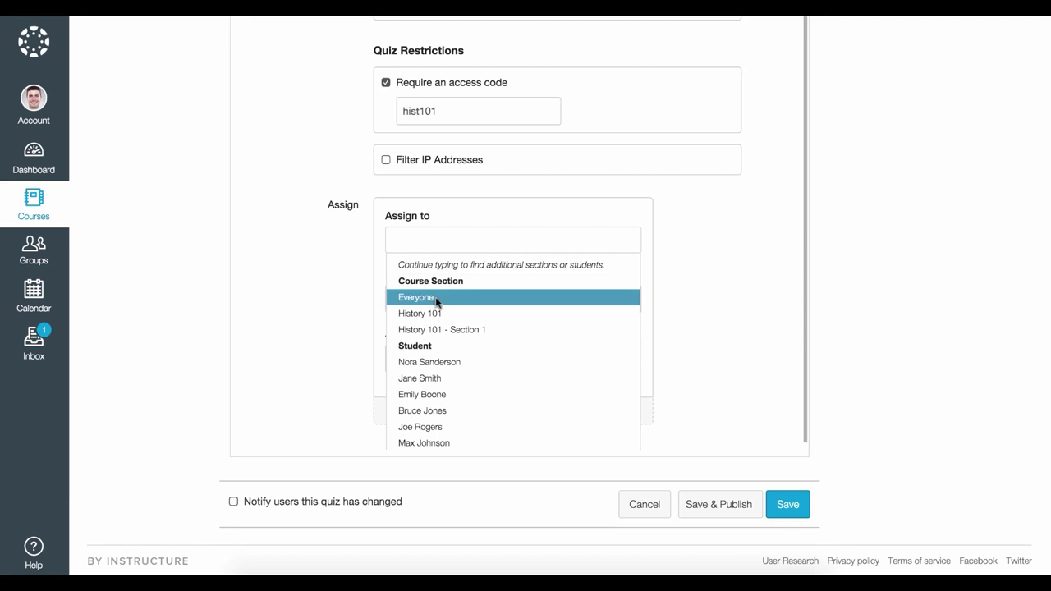
click(443, 313)
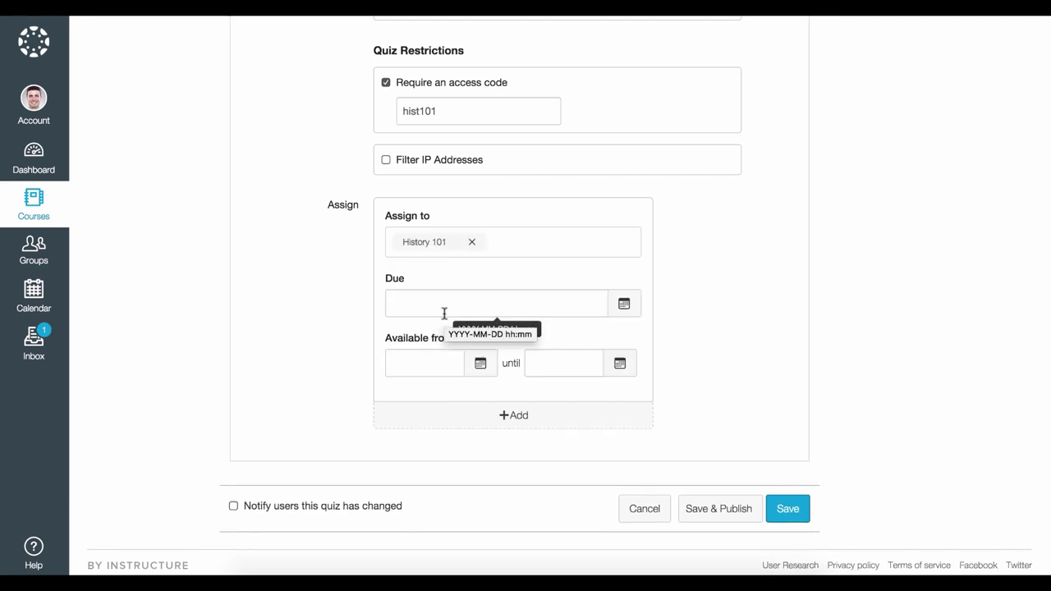
click(625, 308)
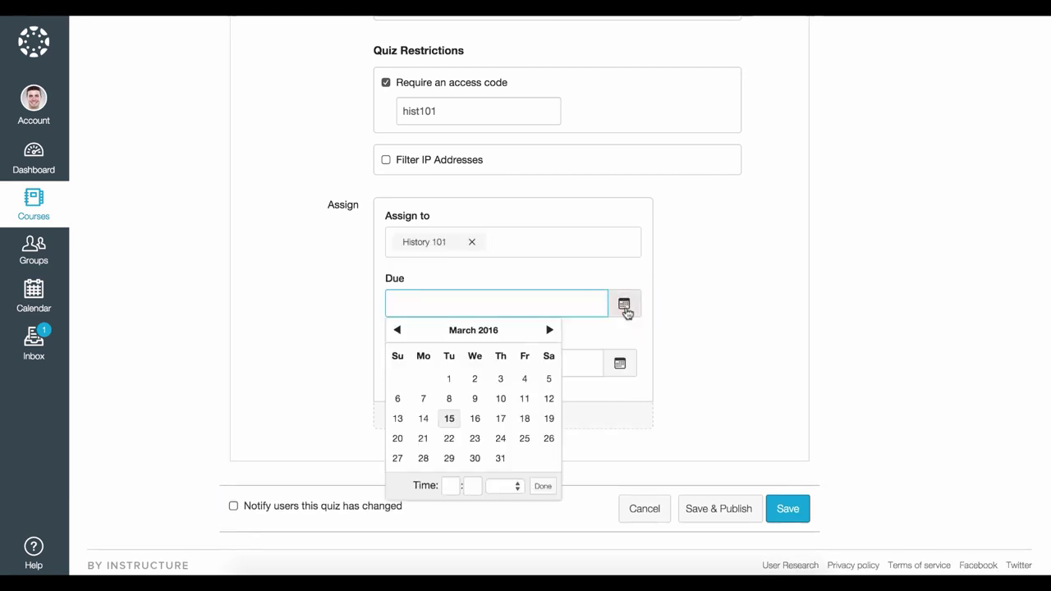
click(525, 419)
click(543, 487)
scroll(648, 309, down, 1)
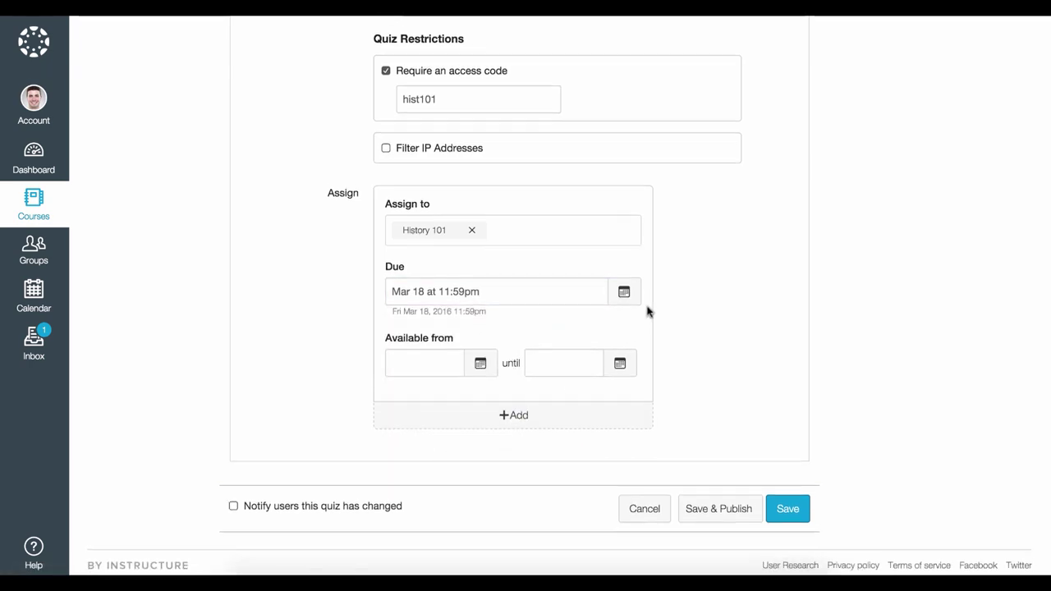
Add a Mar 23, 11:59pm due date for one student and save the quiz
click(556, 417)
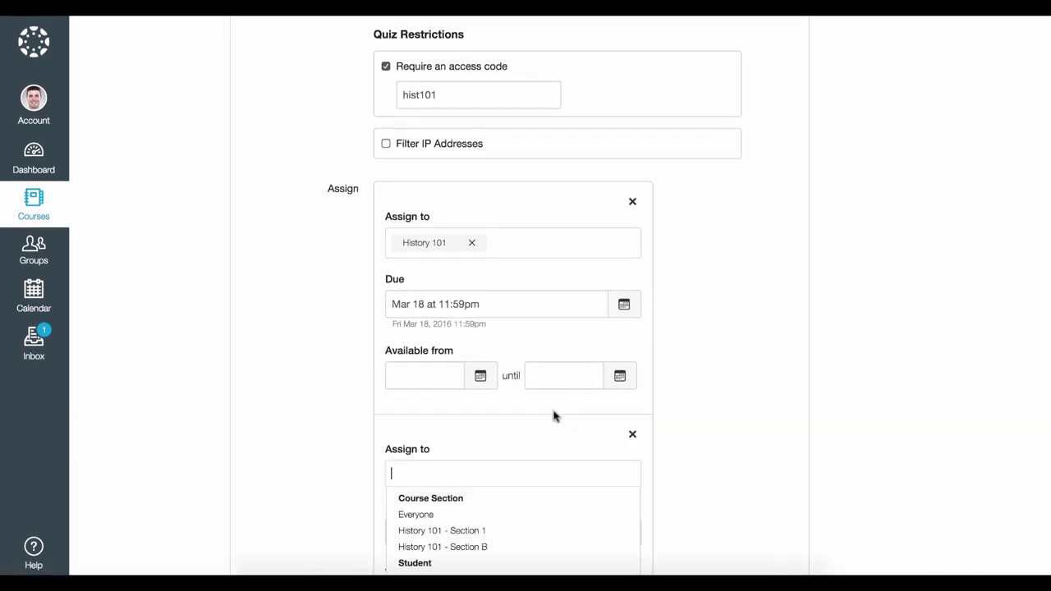
scroll(662, 422, down, 3)
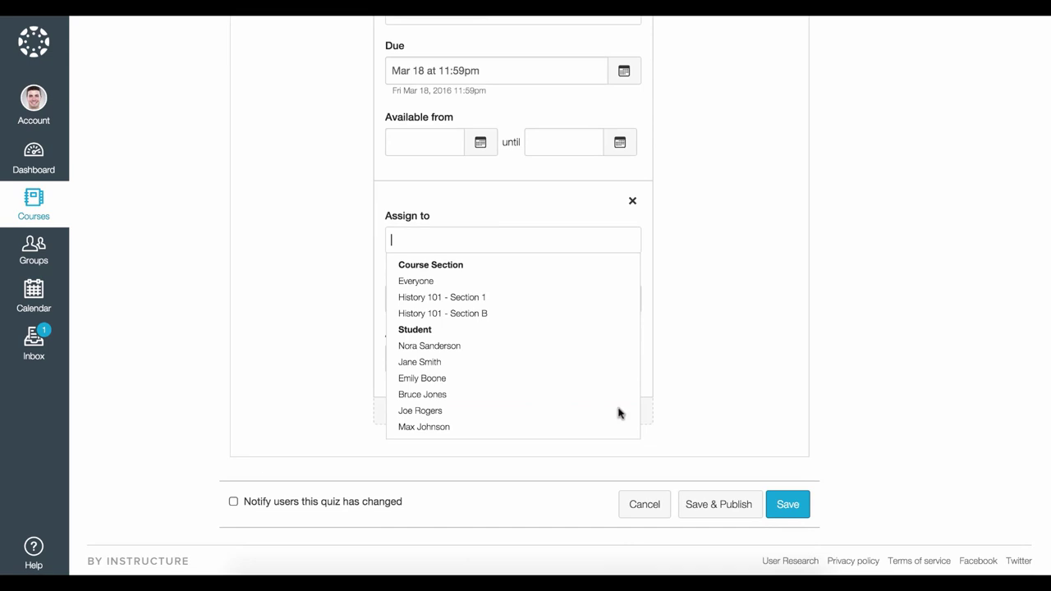
click(502, 379)
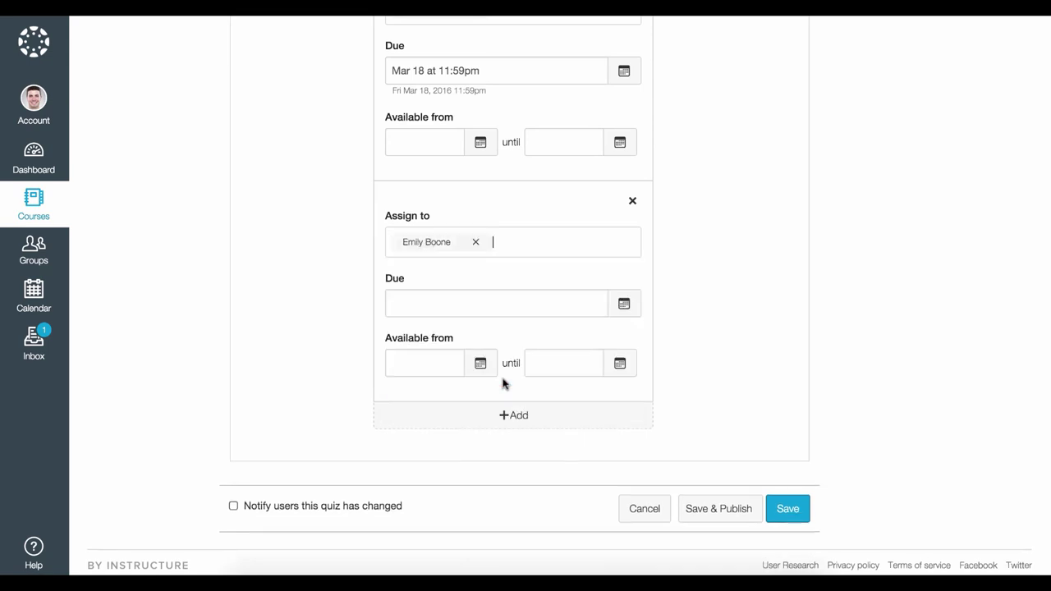
click(621, 302)
click(474, 438)
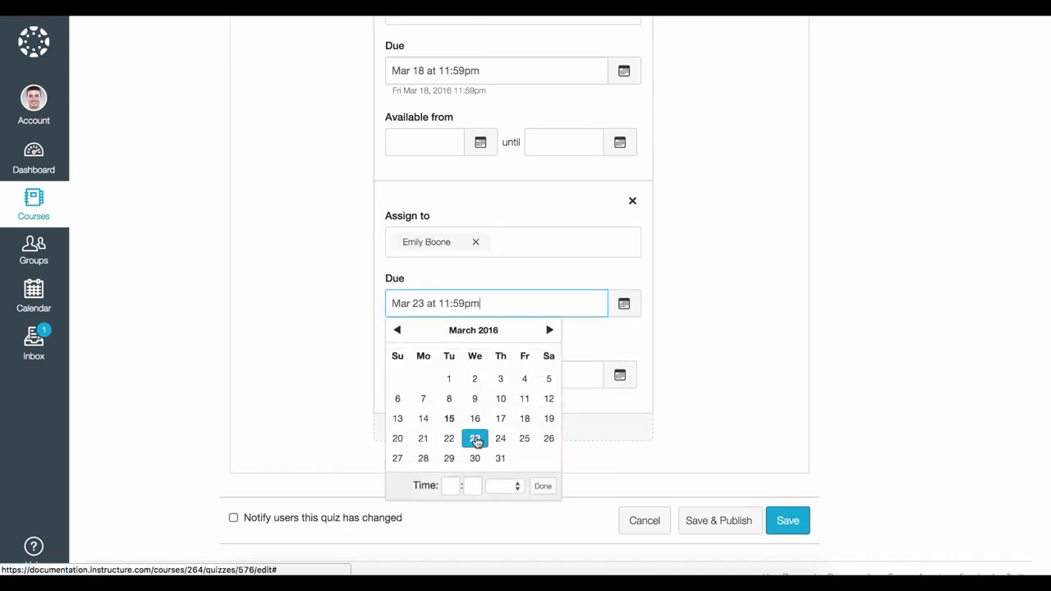
click(540, 488)
scroll(665, 464, down, 1)
click(769, 500)
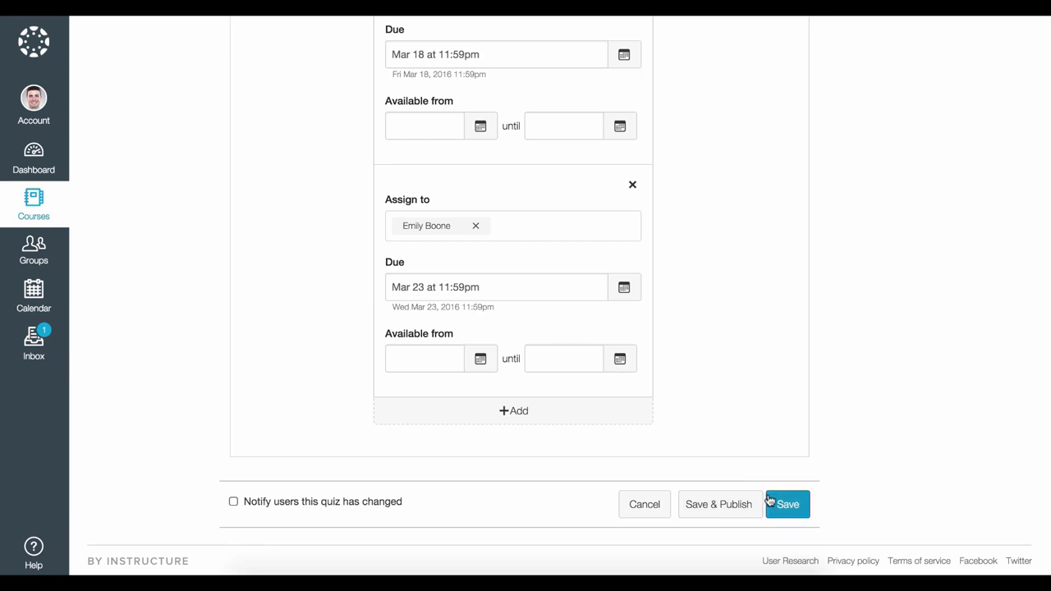